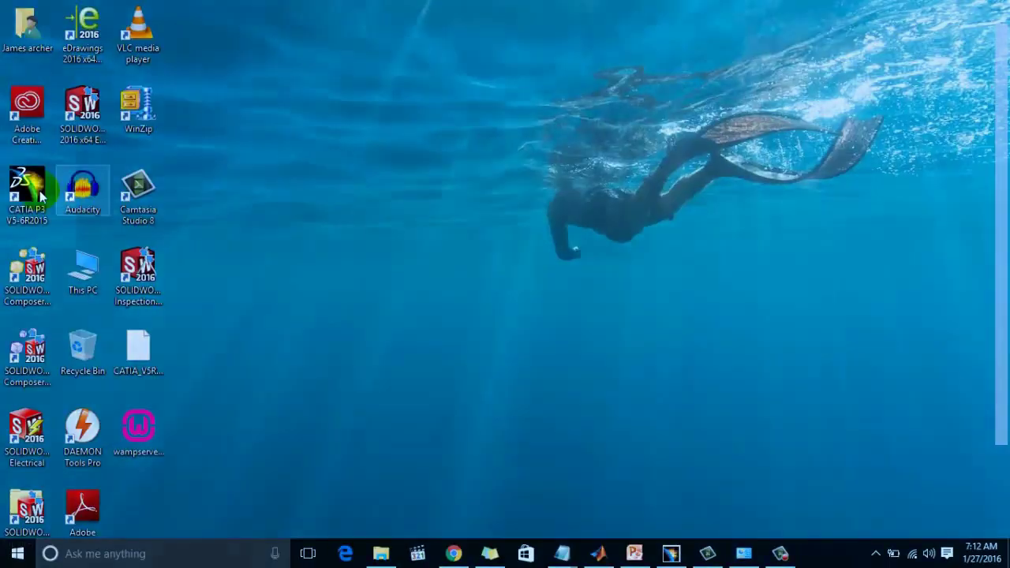
- Launch CATIA V5 and glance over the workbench list in the Start menu
double_click(31, 199)
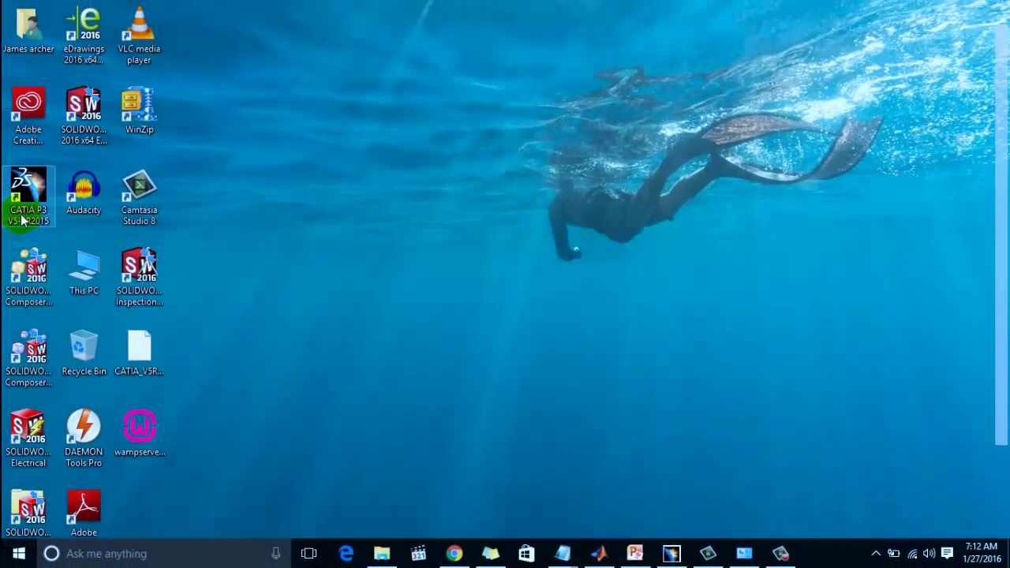
left_click(670, 555)
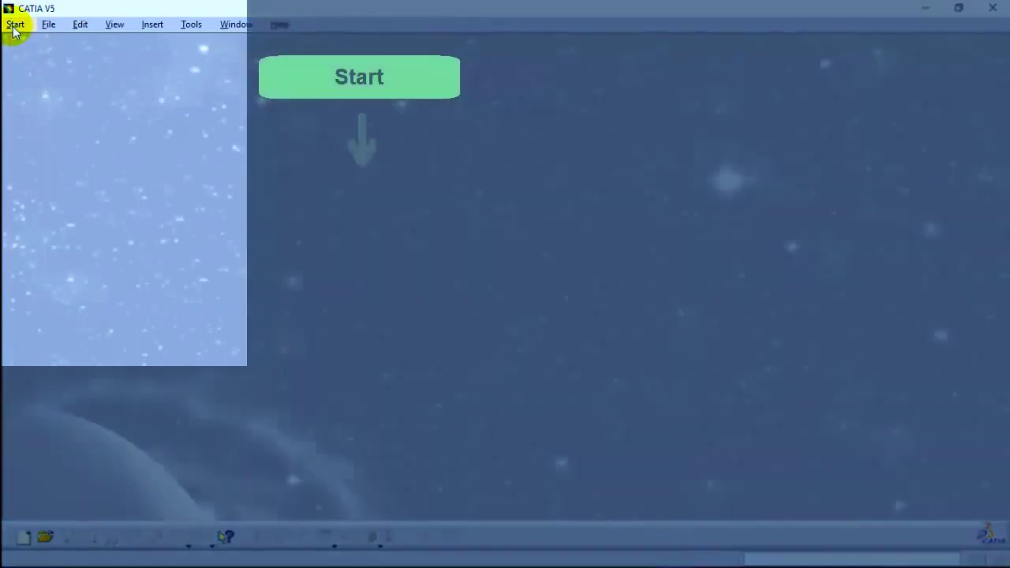
left_click(15, 25)
mouse_move(41, 114)
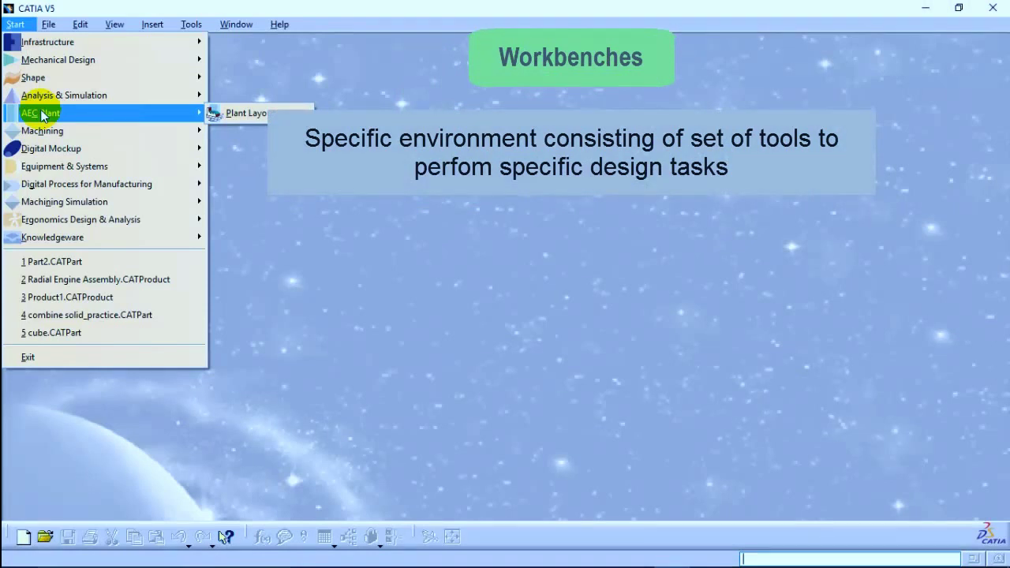
left_click(309, 220)
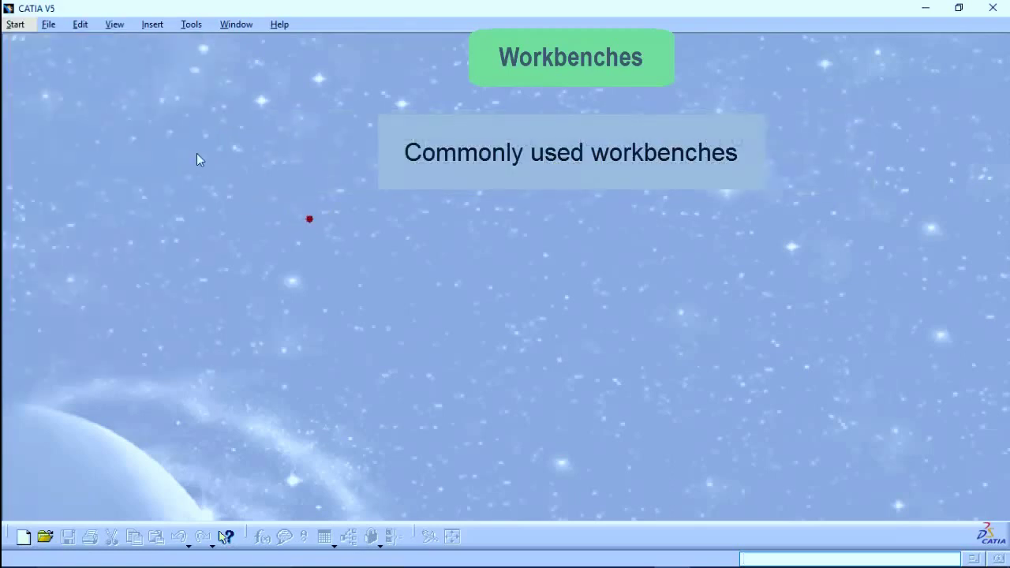
- Browse the Start menu's workbench submenus once more, leaving the list open
left_click(15, 24)
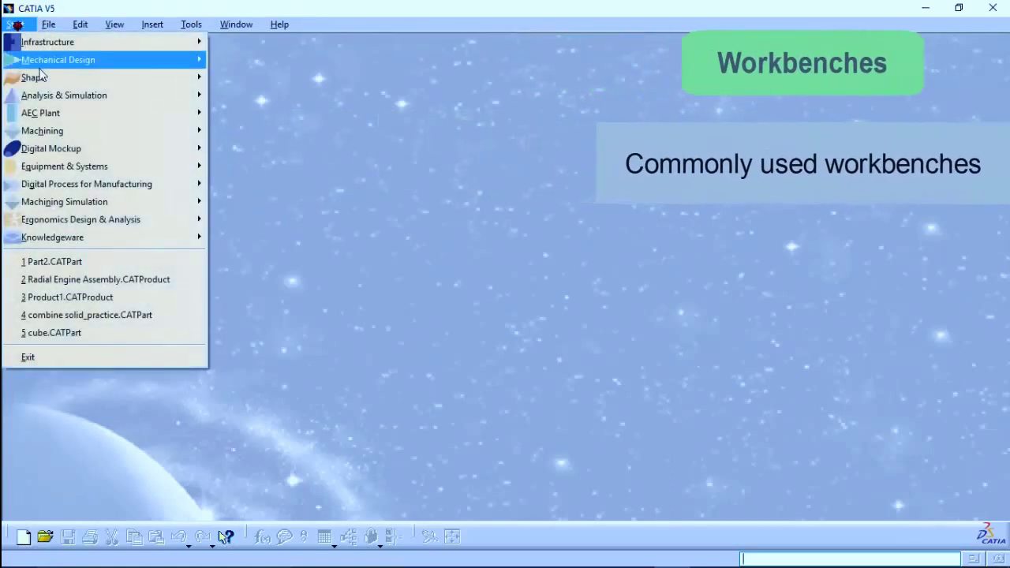
mouse_move(149, 63)
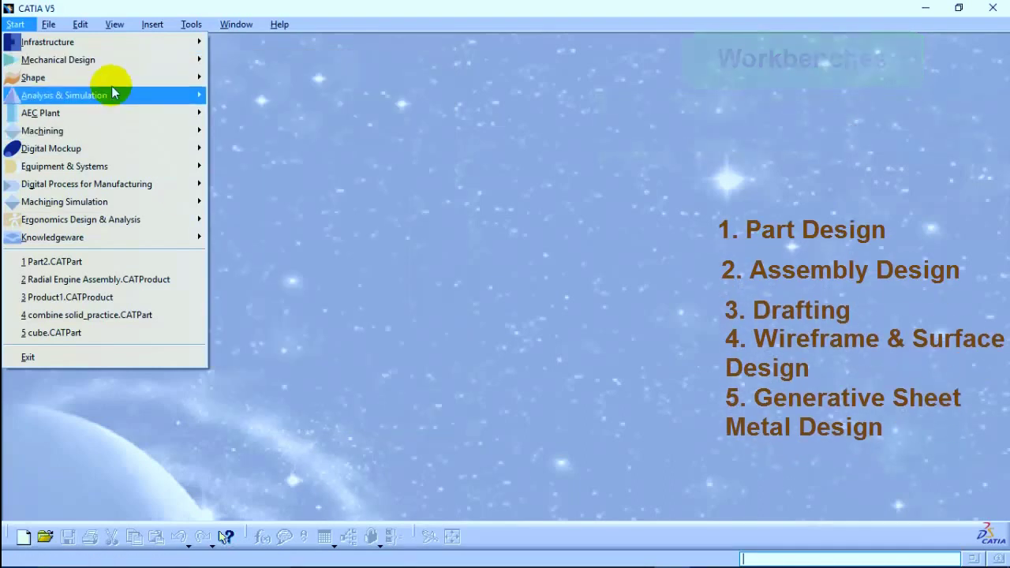
mouse_move(113, 77)
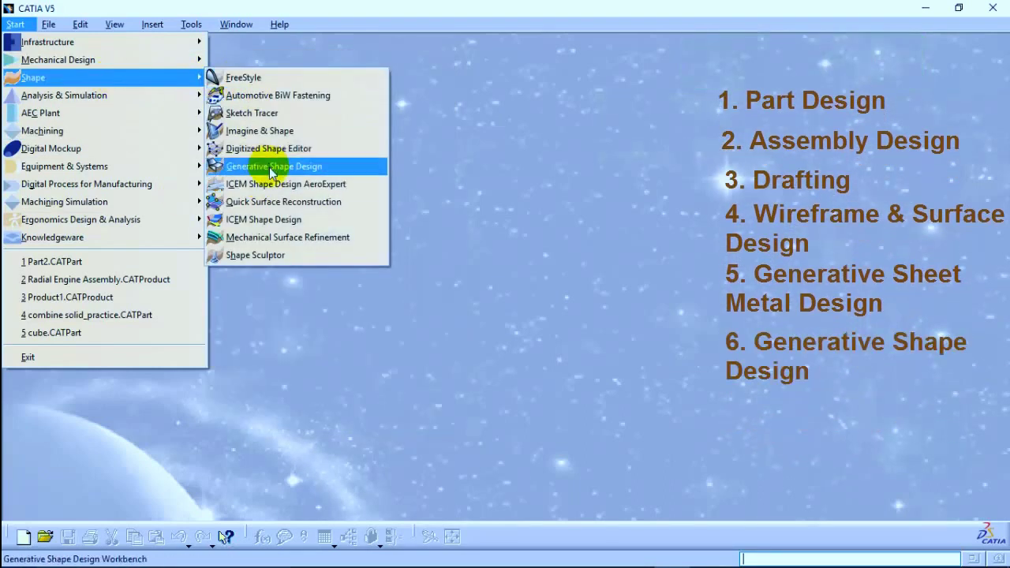
mouse_move(162, 148)
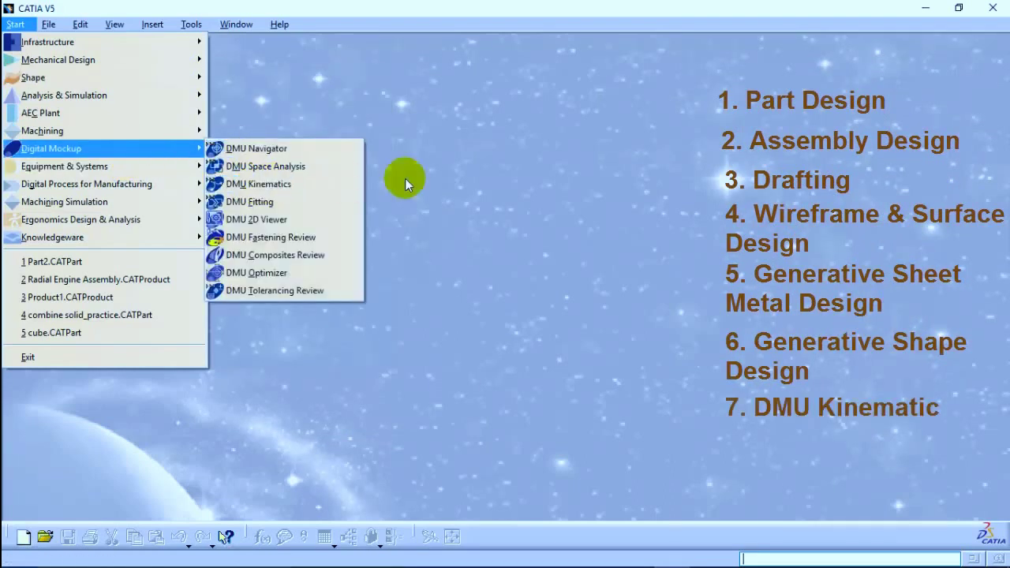
left_click(461, 189)
left_click(14, 24)
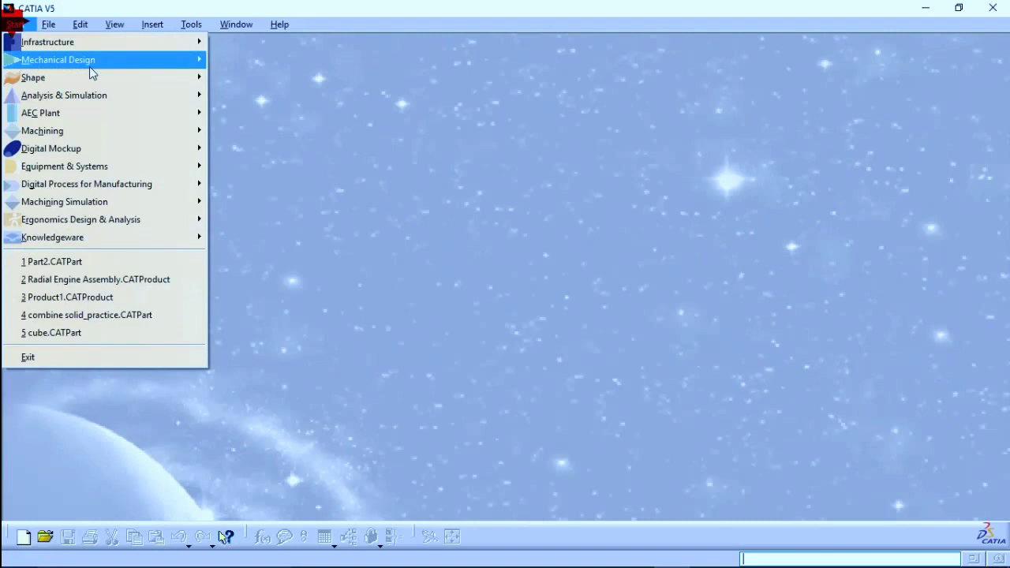
- Start a Part Design part and keep the default name Part1
mouse_move(190, 63)
left_click(251, 63)
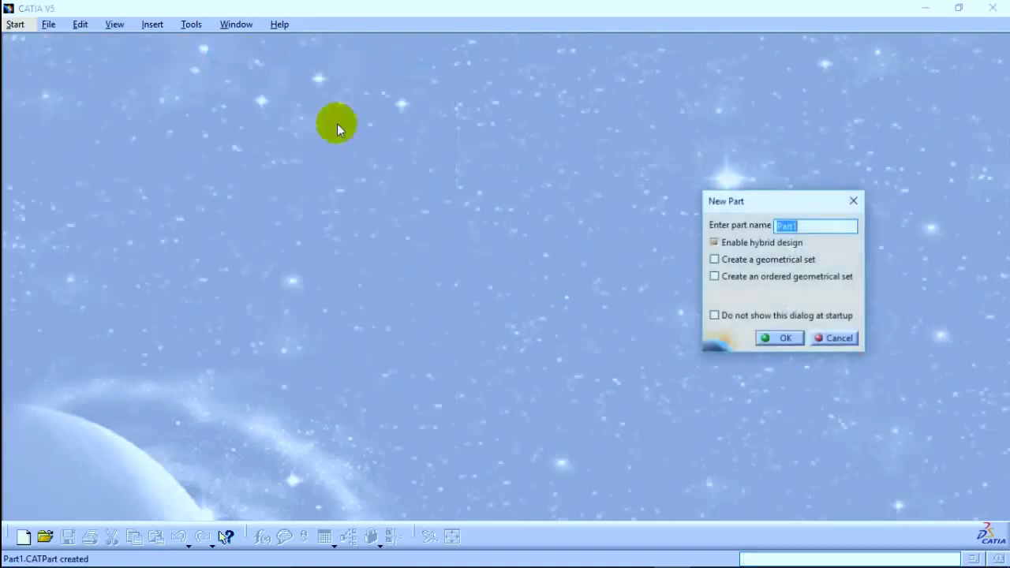
left_click(784, 339)
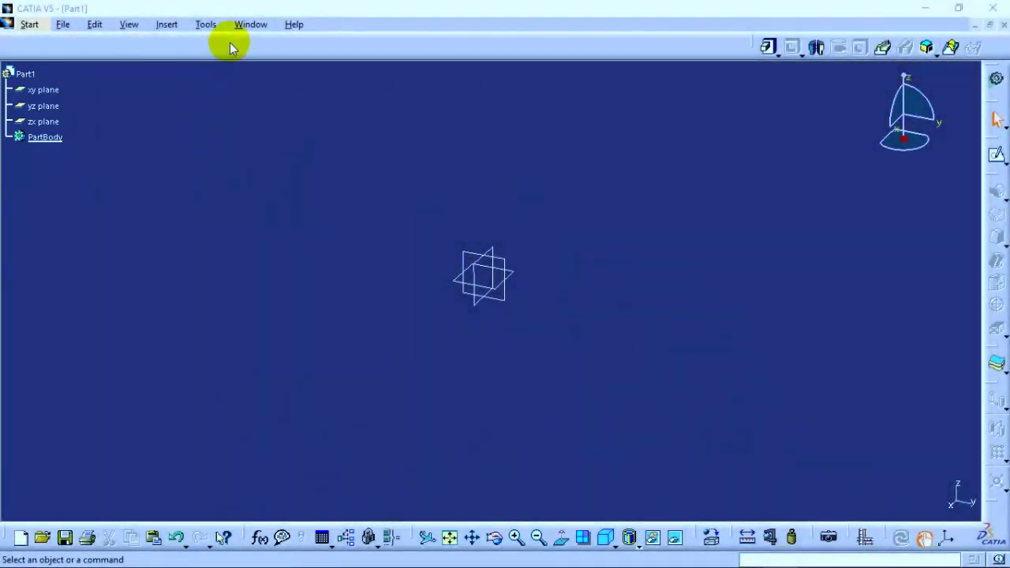
- Switch to the open combine solid_practice.CATPart from the Window menu
left_click(248, 24)
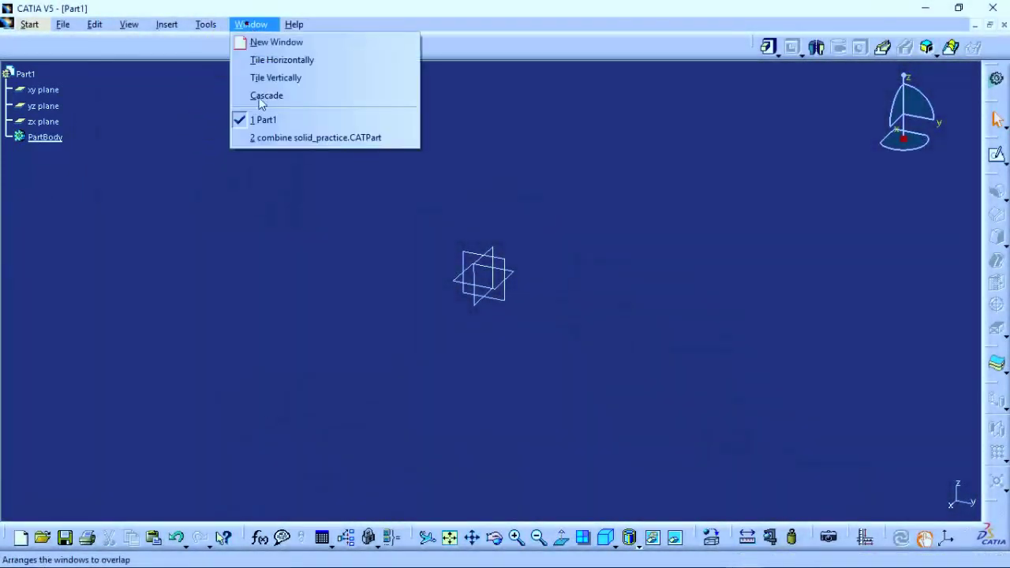
left_click(285, 140)
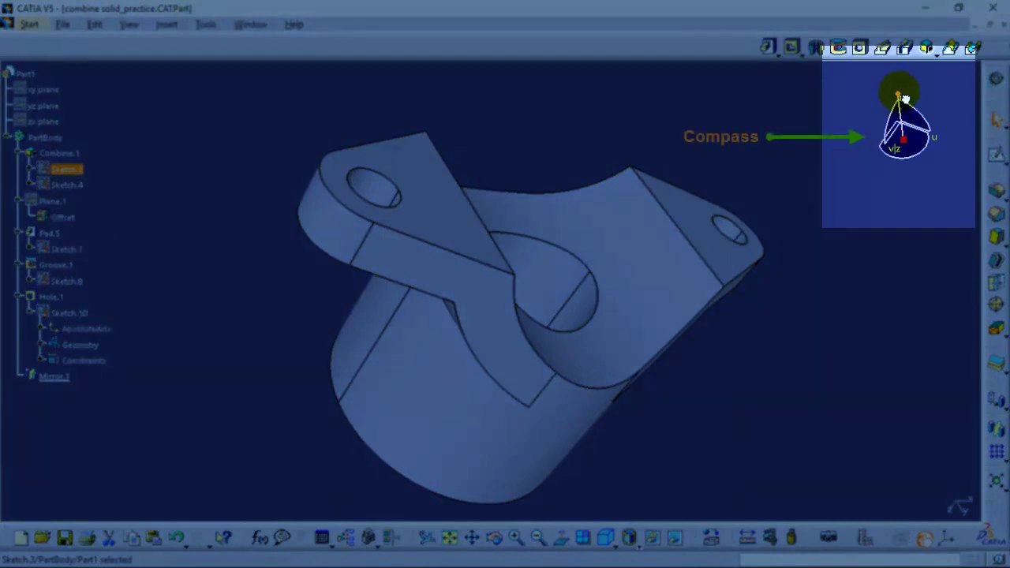
- Rotate and pan the bracket with the compass so its flanged top and holes face you
left_click_drag(905, 99, 915, 82)
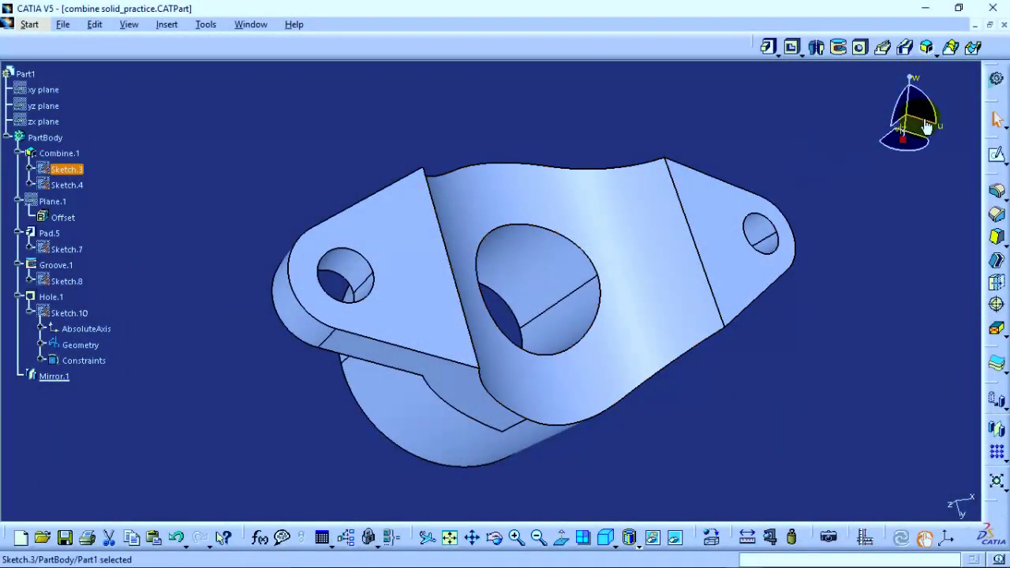
left_click_drag(927, 124, 805, 225)
left_click_drag(919, 118, 787, 209)
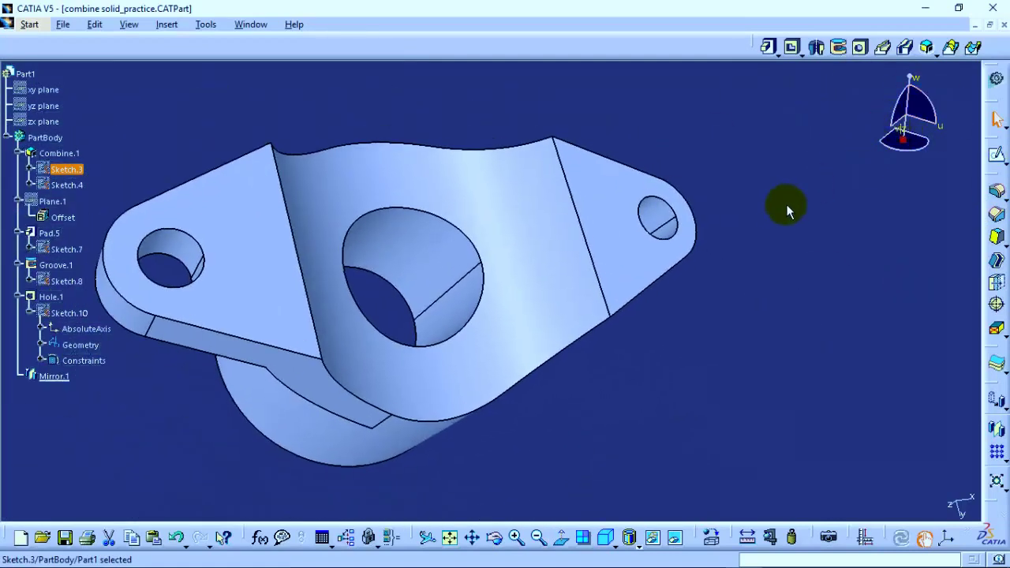
mouse_move(931, 101)
left_mouse_down()
mouse_move(932, 138)
mouse_move(946, 45)
mouse_move(935, 149)
mouse_move(914, 88)
mouse_move(936, 111)
left_mouse_up()
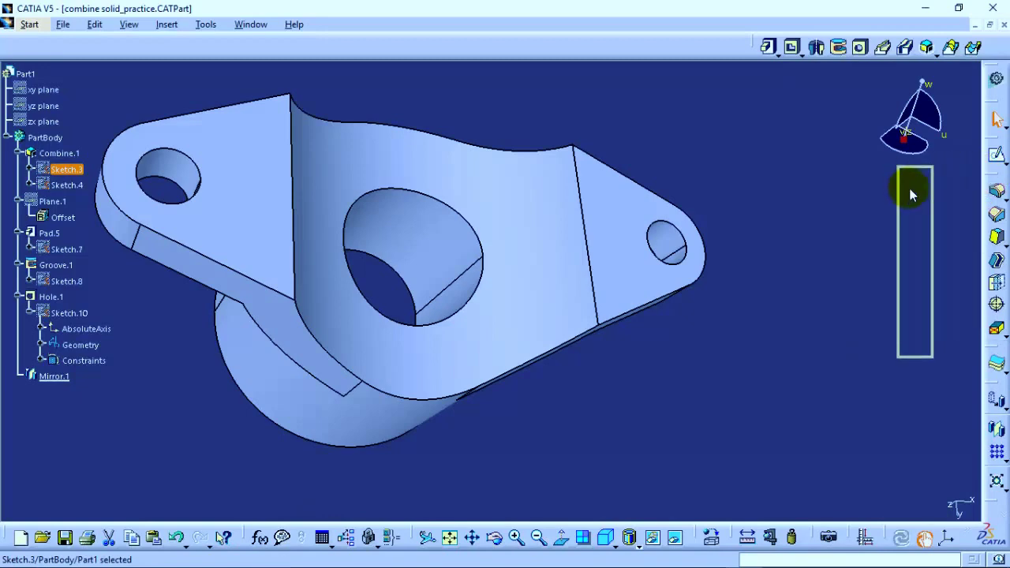
- Float one feature toolbar and move another tool group to a new dock
left_click_drag(986, 184, 809, 158)
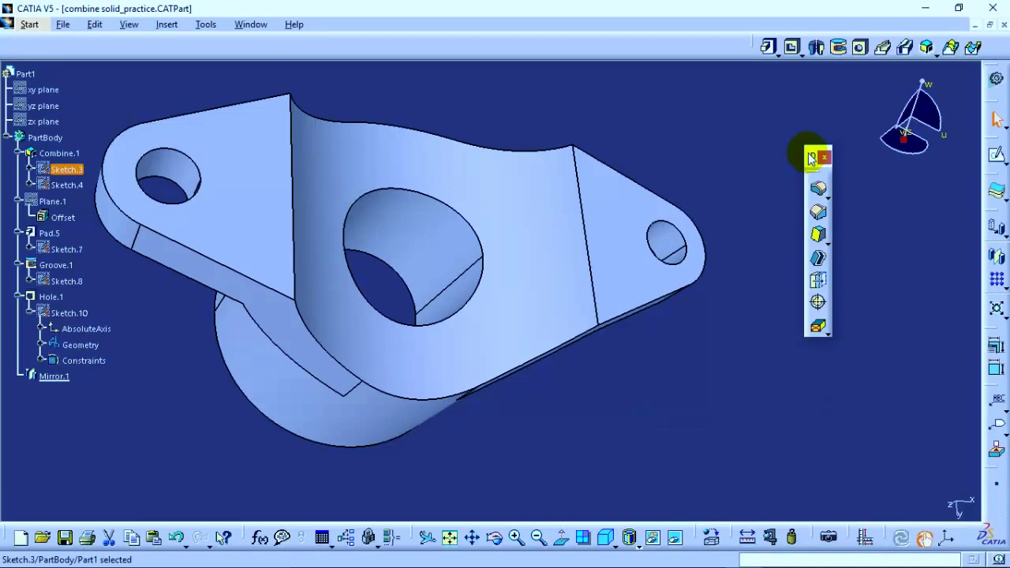
left_click_drag(808, 154, 799, 49)
left_click_drag(598, 41, 744, 537)
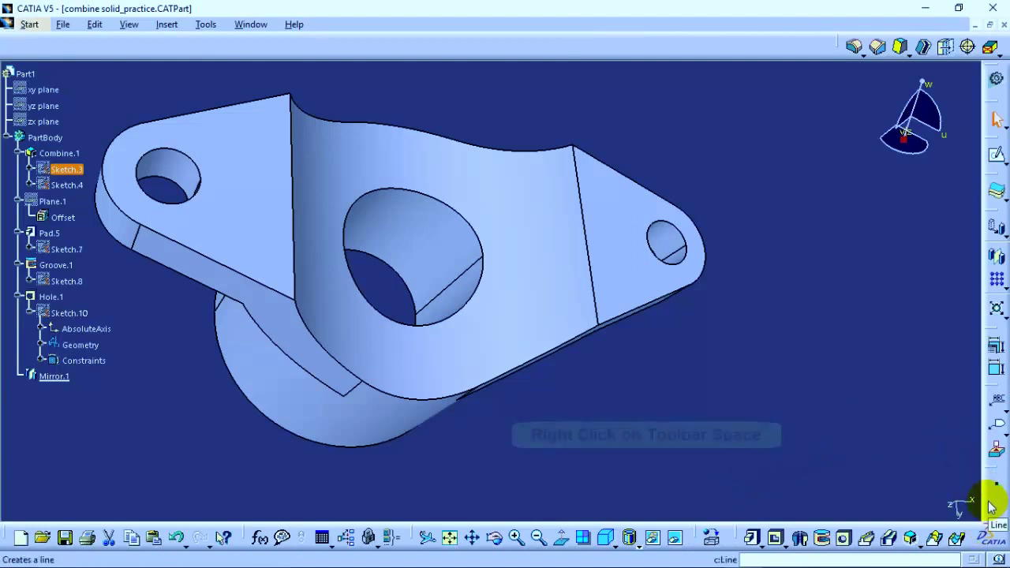
- Restore all toolbars to their default positions via Customize > Toolbars > Restore position
right_click(995, 532)
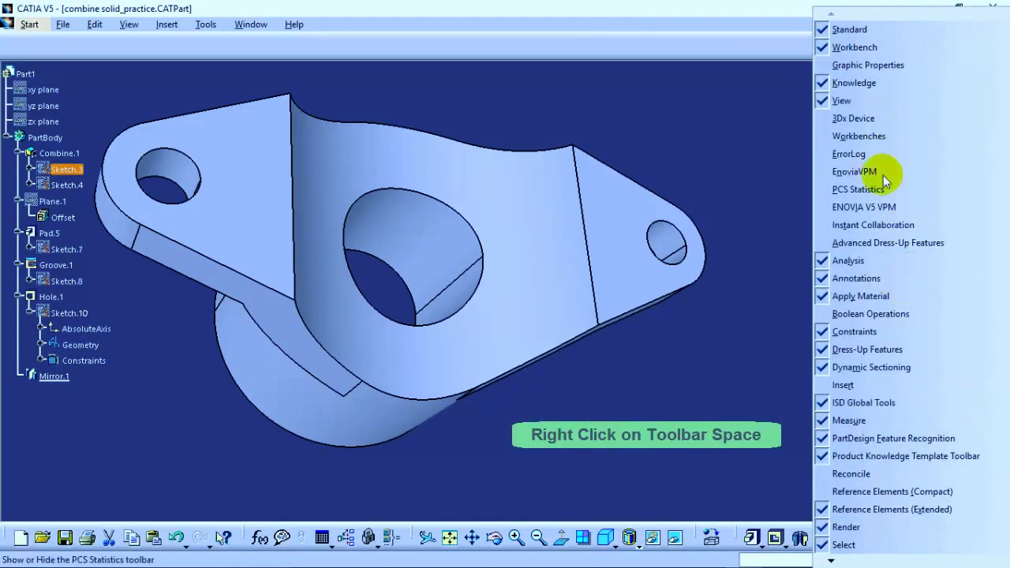
mouse_move(831, 561)
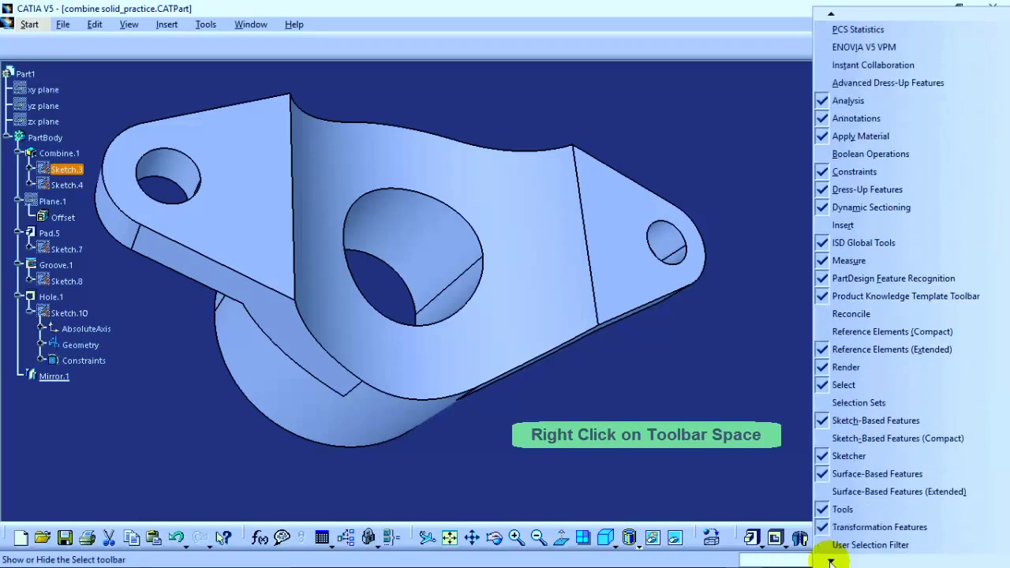
left_click(860, 527)
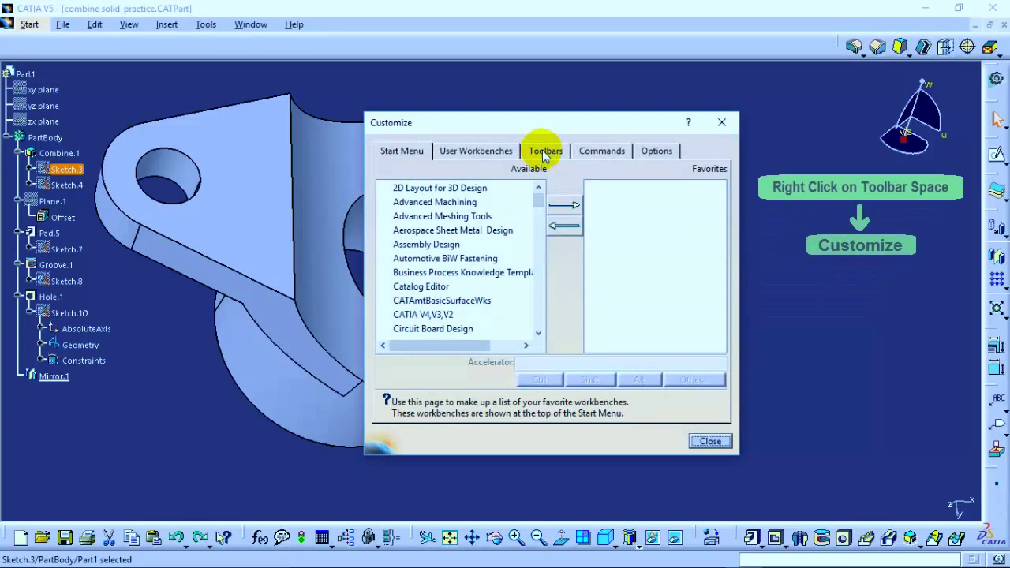
left_click(544, 152)
left_click(643, 263)
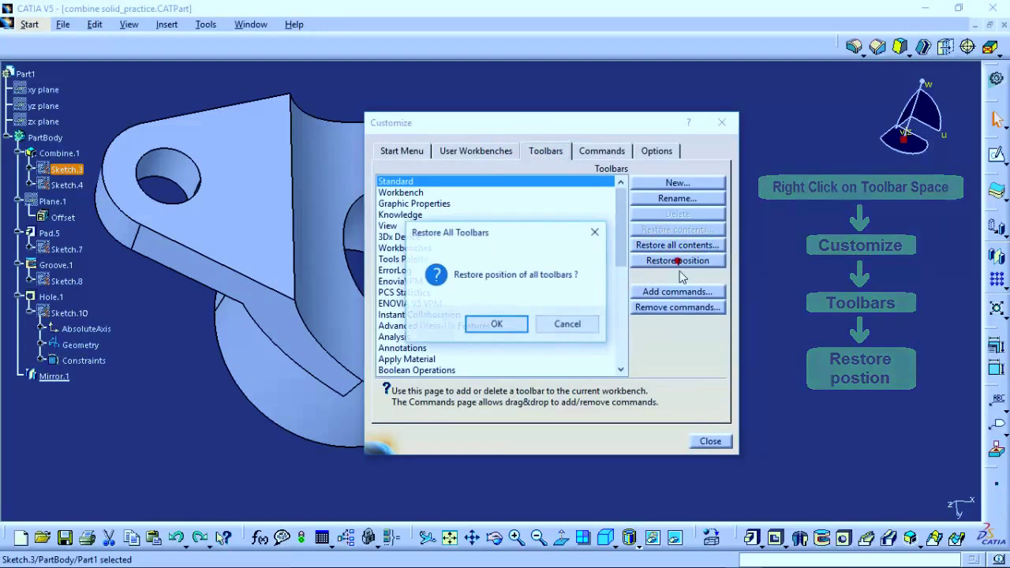
left_click(483, 323)
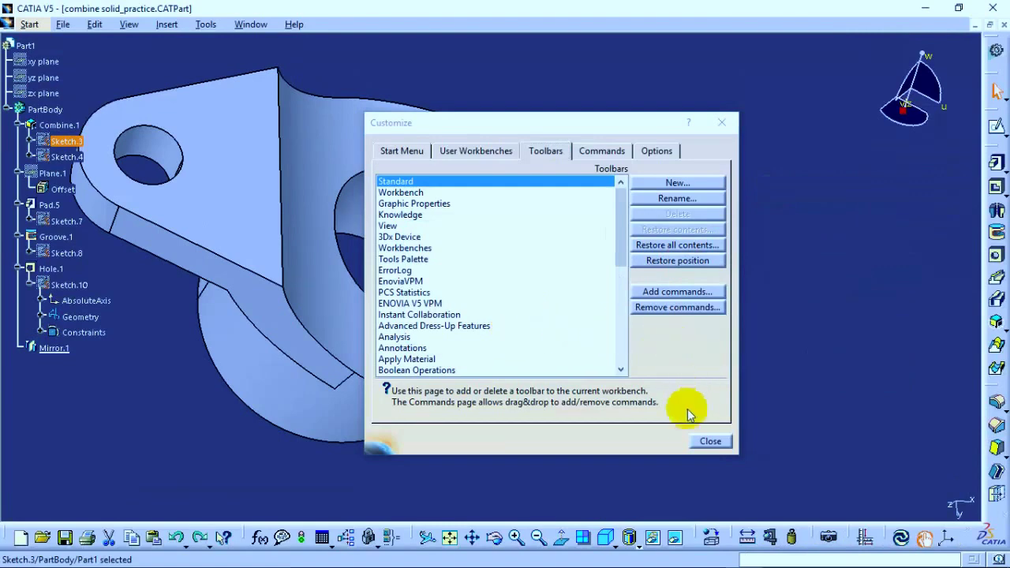
- Close Customize and view the Display > Visualization colours in Tools > Options
left_click(710, 441)
left_click(791, 399)
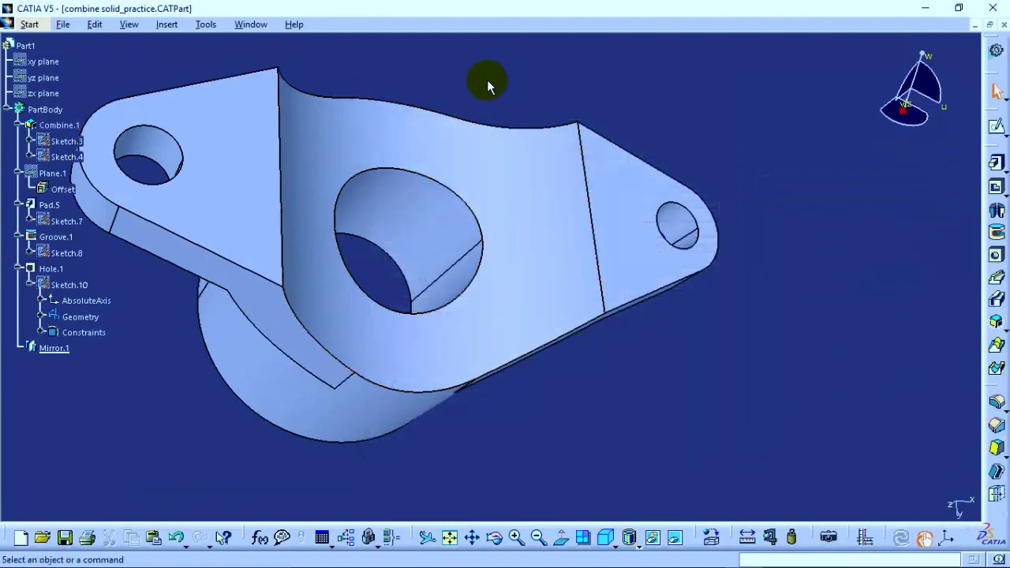
left_click(206, 26)
left_click(230, 323)
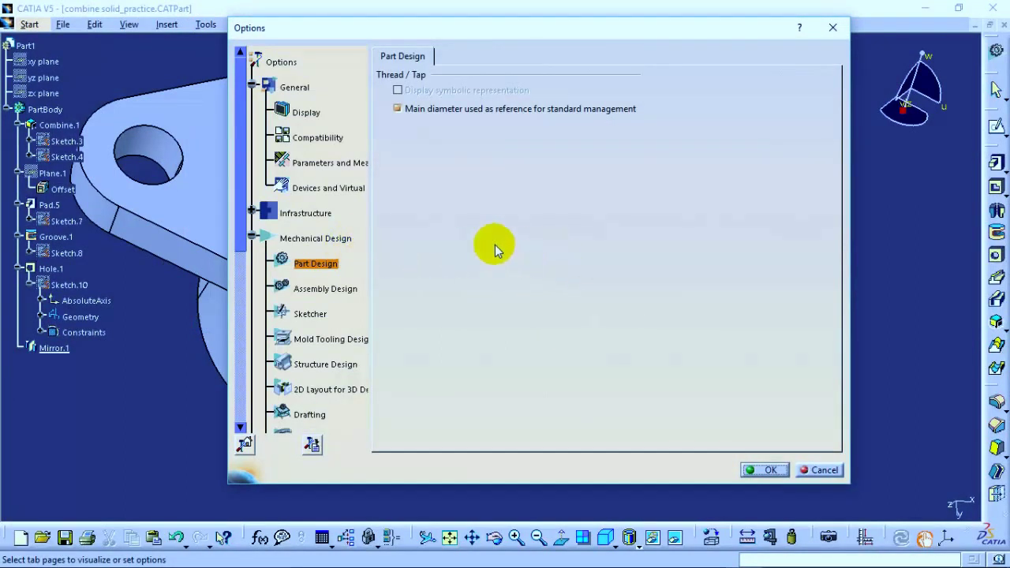
left_click(308, 115)
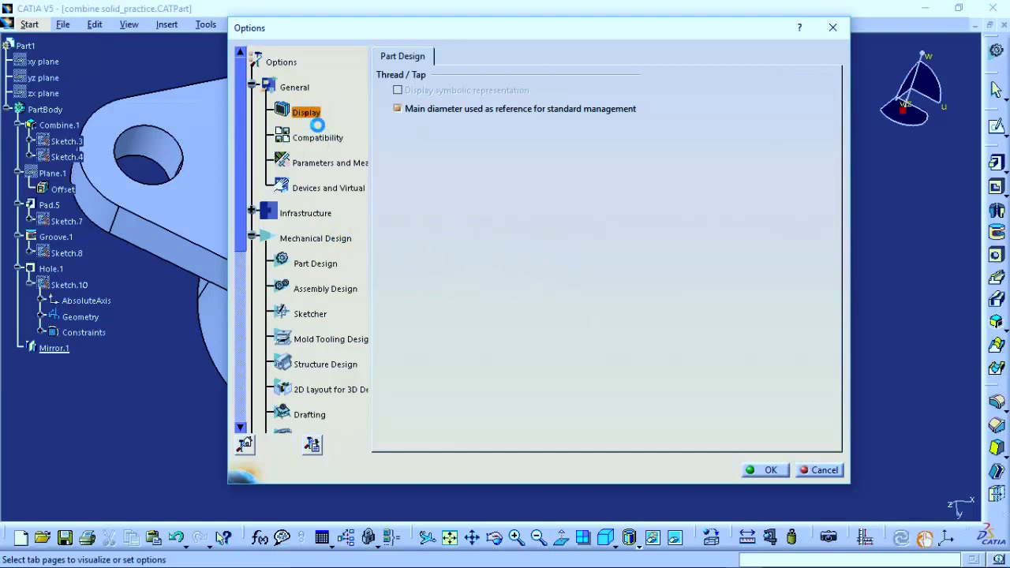
left_click(700, 56)
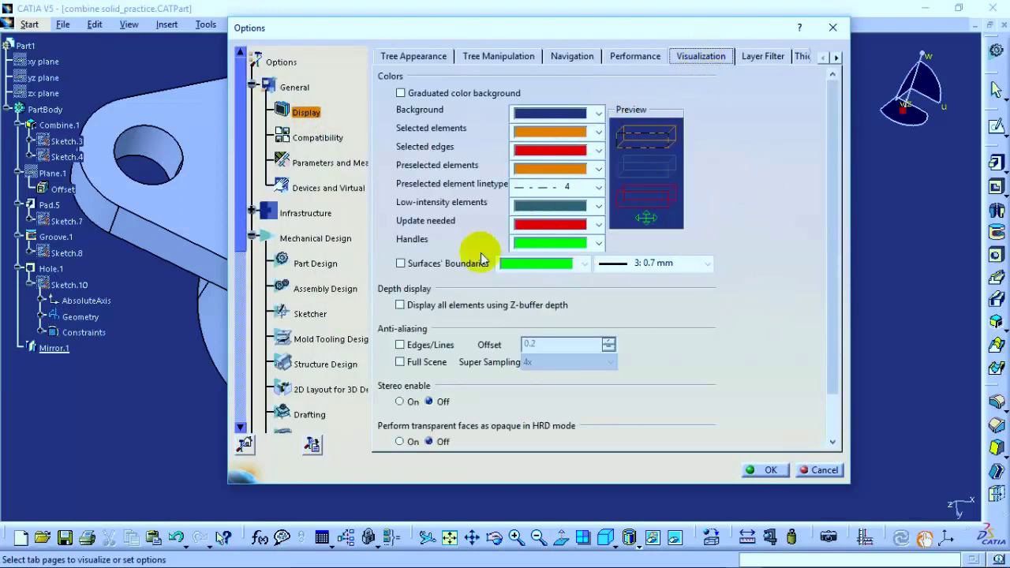
- Review Parameters and Measure Scale and Units, then Part Design and Assembly Design settings
left_click(315, 167)
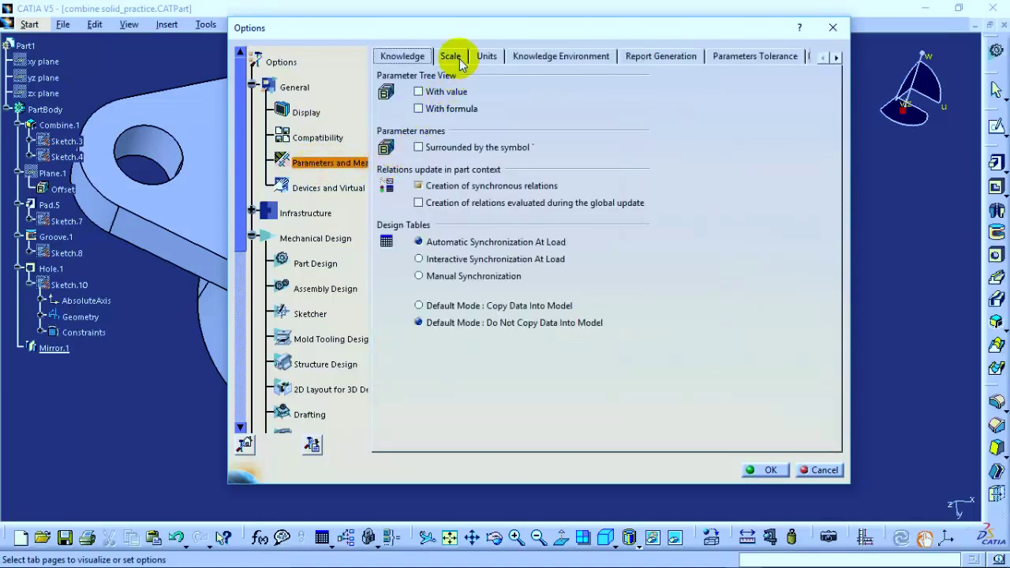
left_click(460, 60)
left_click(486, 60)
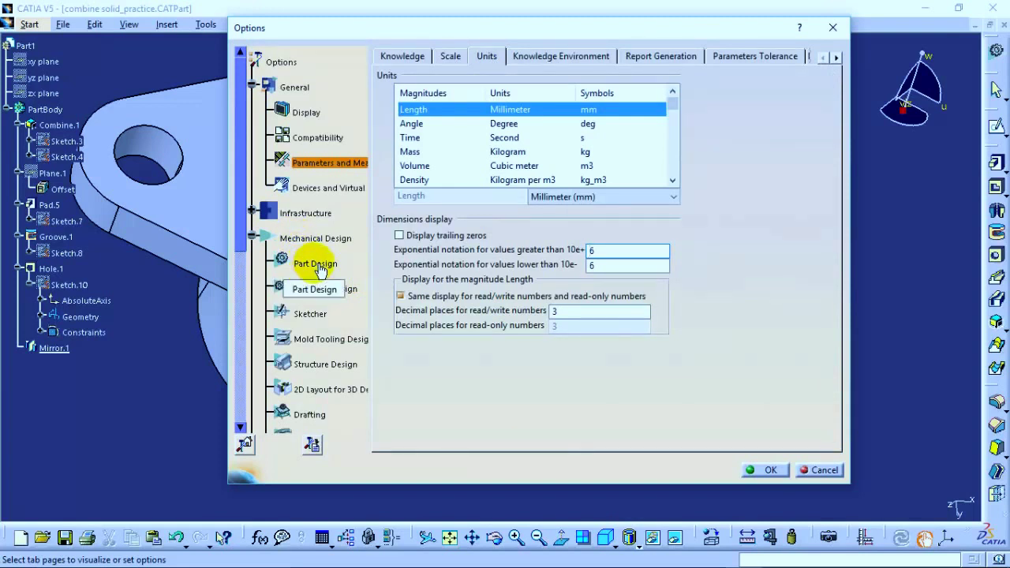
left_click(320, 268)
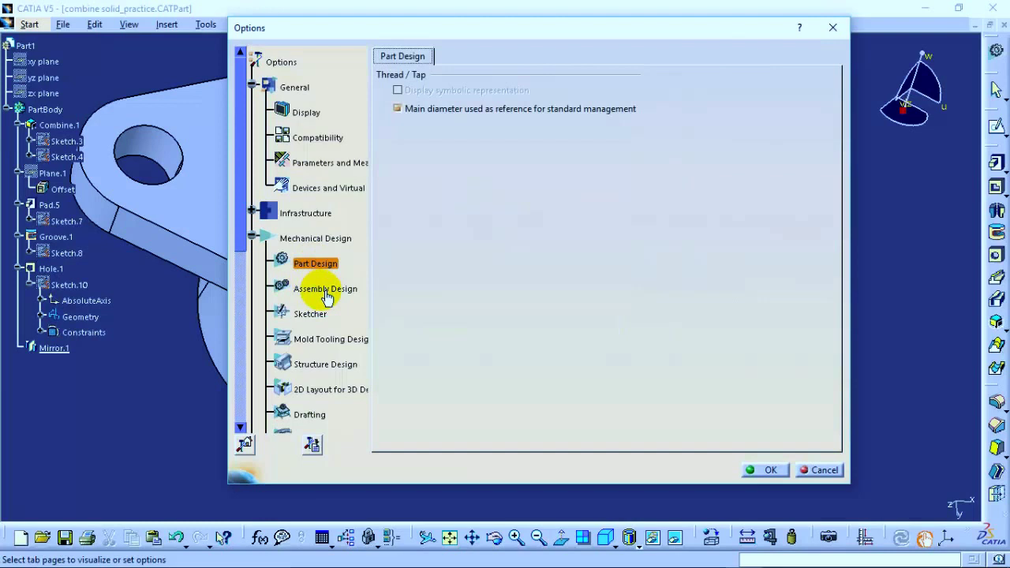
left_click(320, 290)
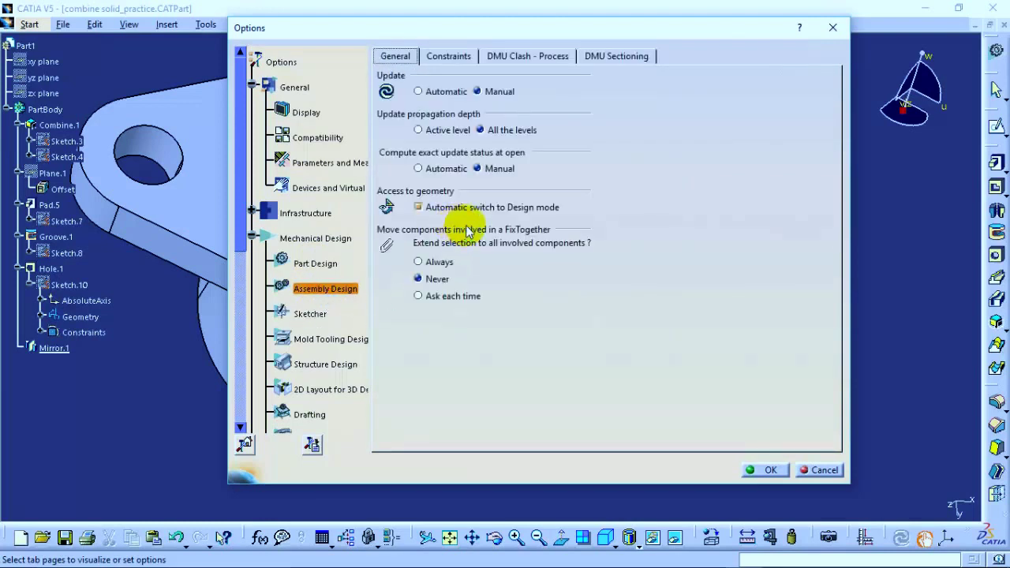